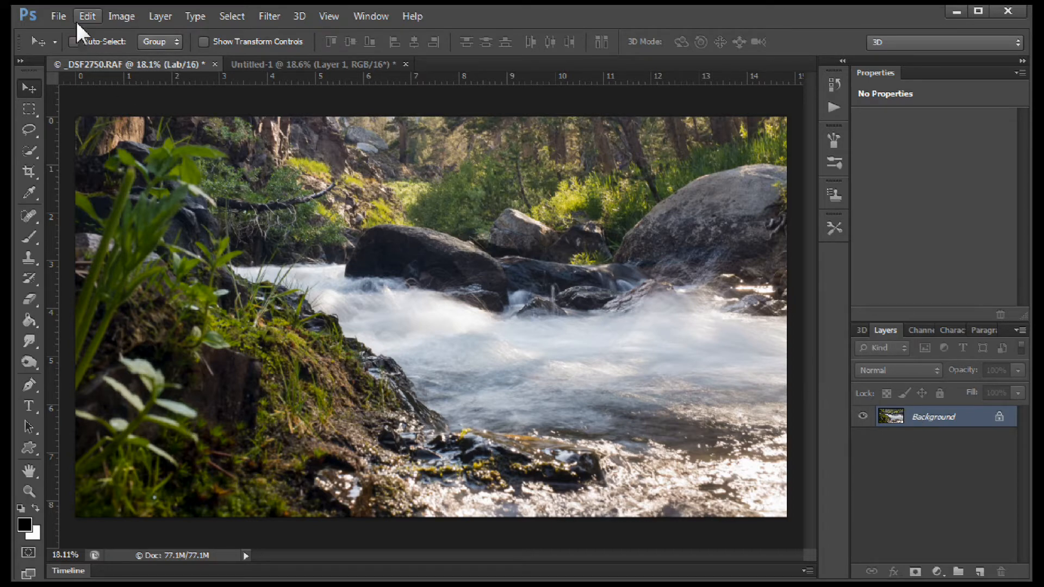
Set the image mode to Lab Color and isolate the Lightness channel
click(118, 18)
mouse_move(188, 39)
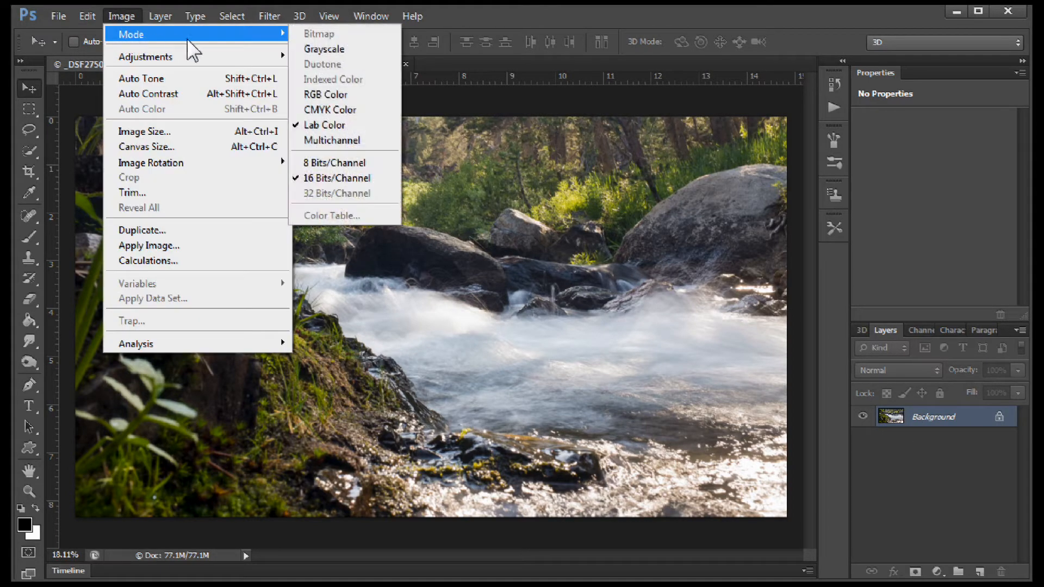
click(302, 125)
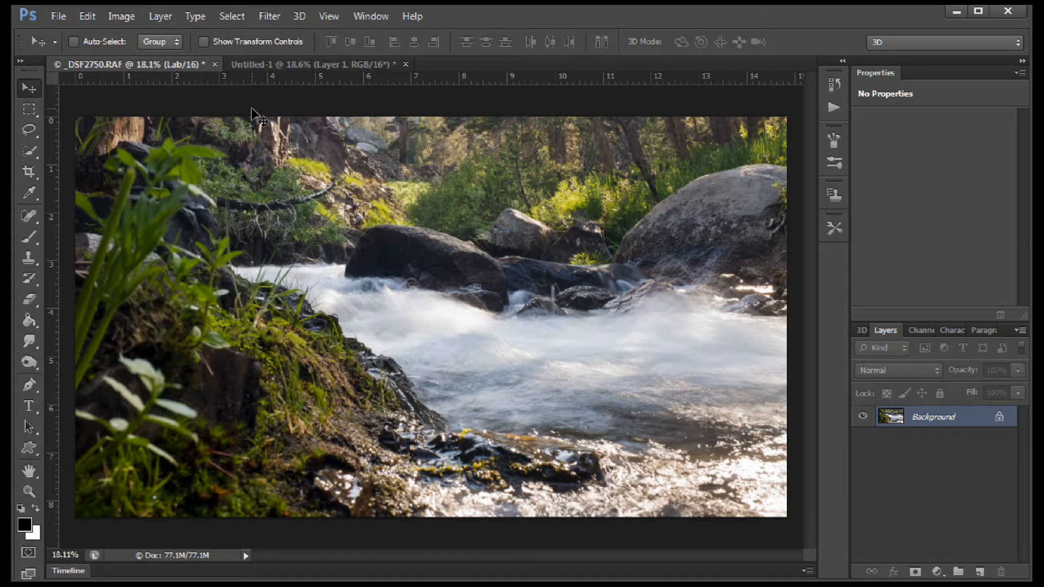
click(927, 332)
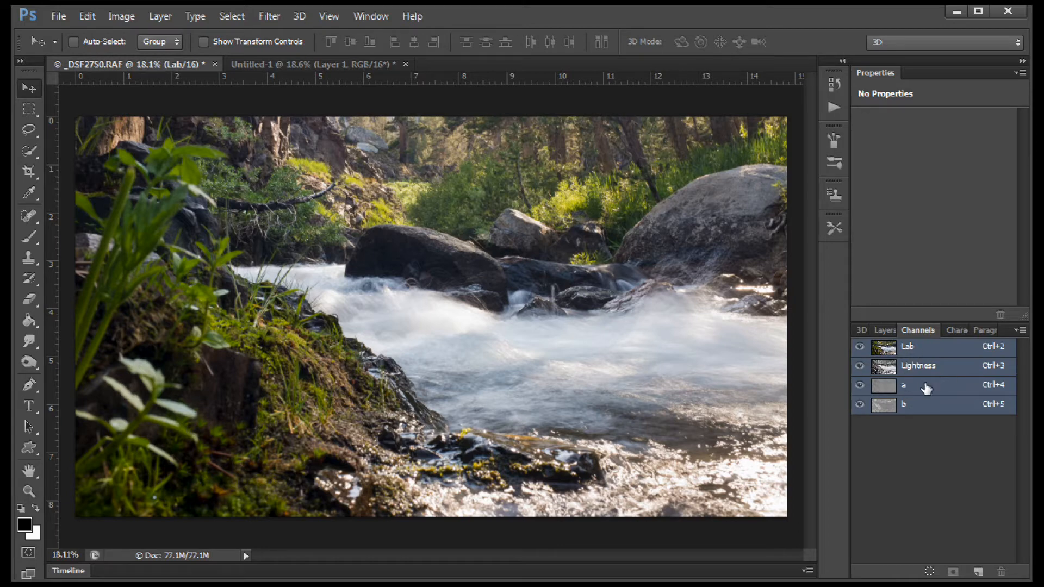
click(911, 371)
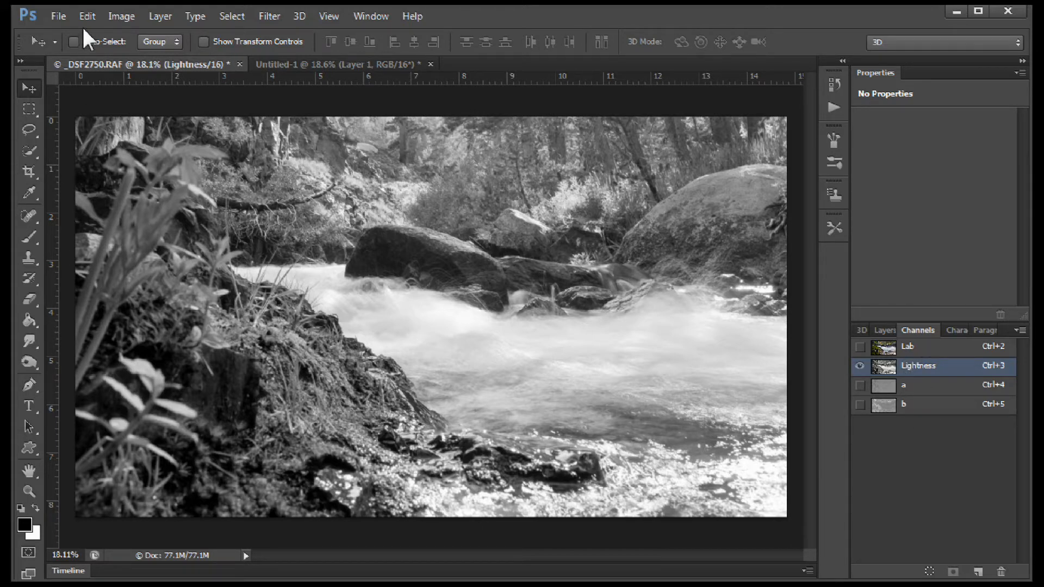
Convert the isolated Lightness channel to a Grayscale image, discarding the other channels
click(114, 17)
mouse_move(124, 38)
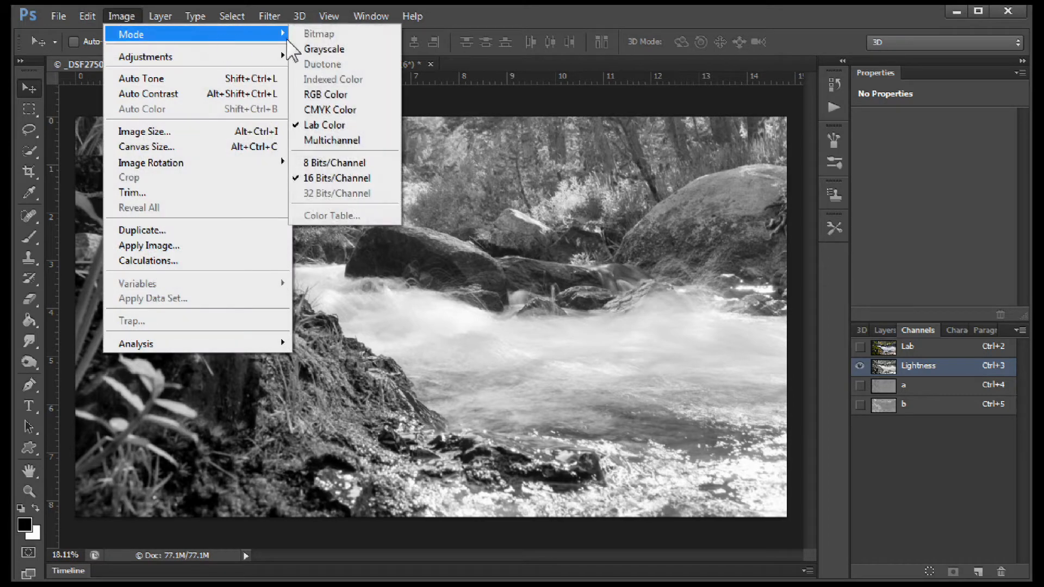
click(326, 47)
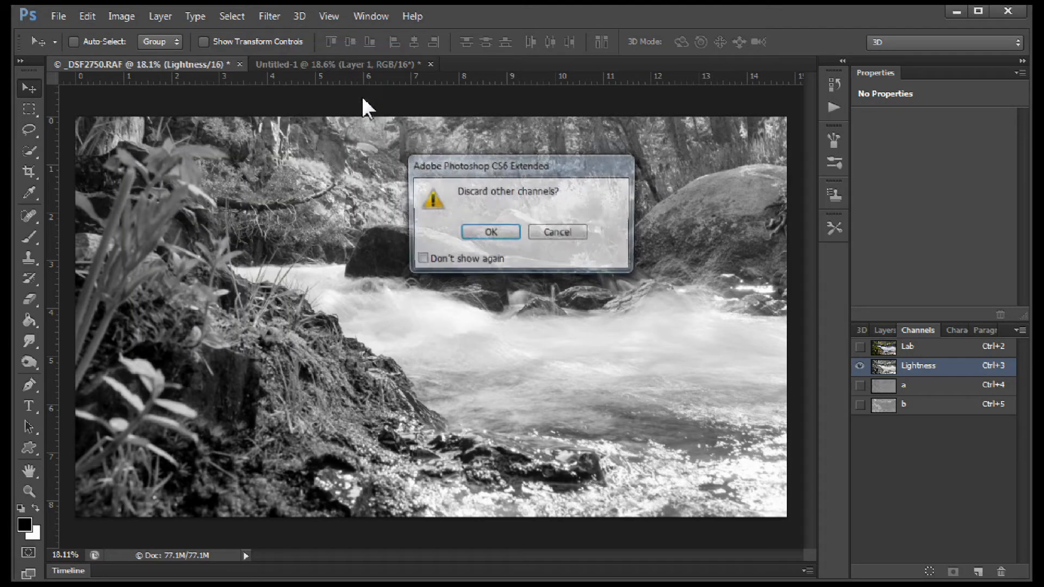
click(490, 235)
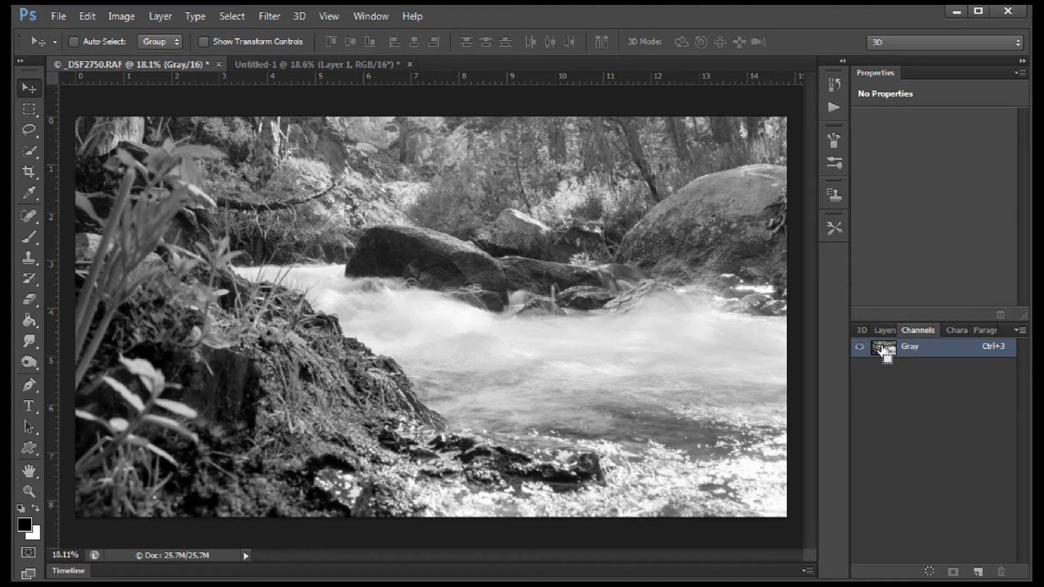
Load the Gray channel's luminosity as a selection and invert it
ctrl+click(884, 351)
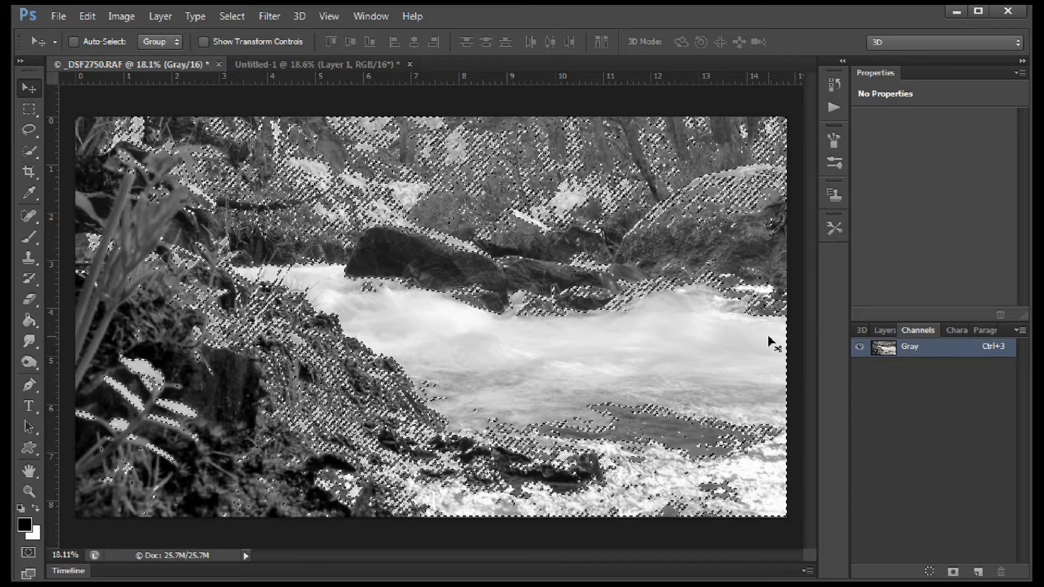
click(231, 16)
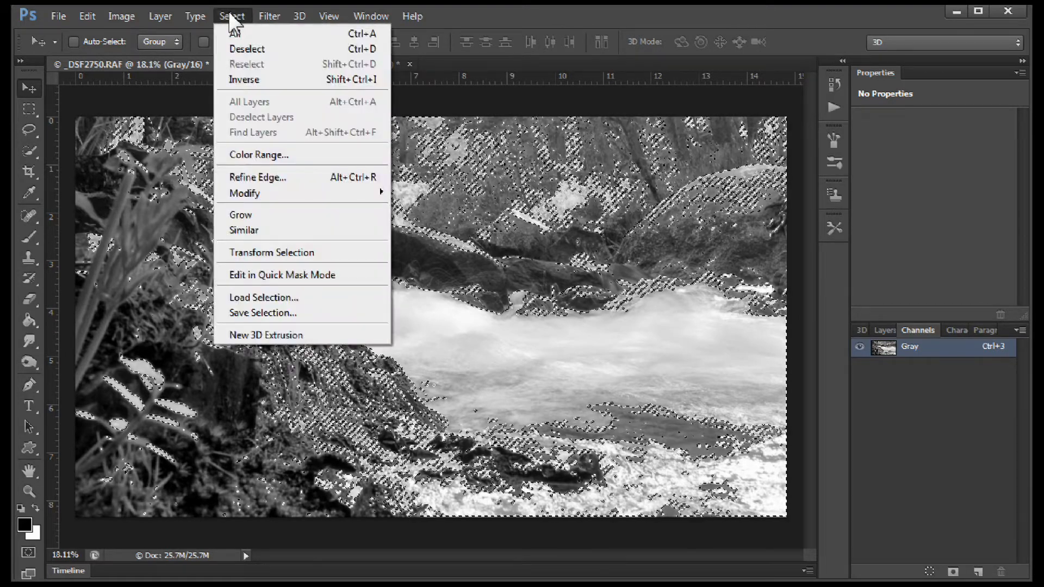
click(326, 79)
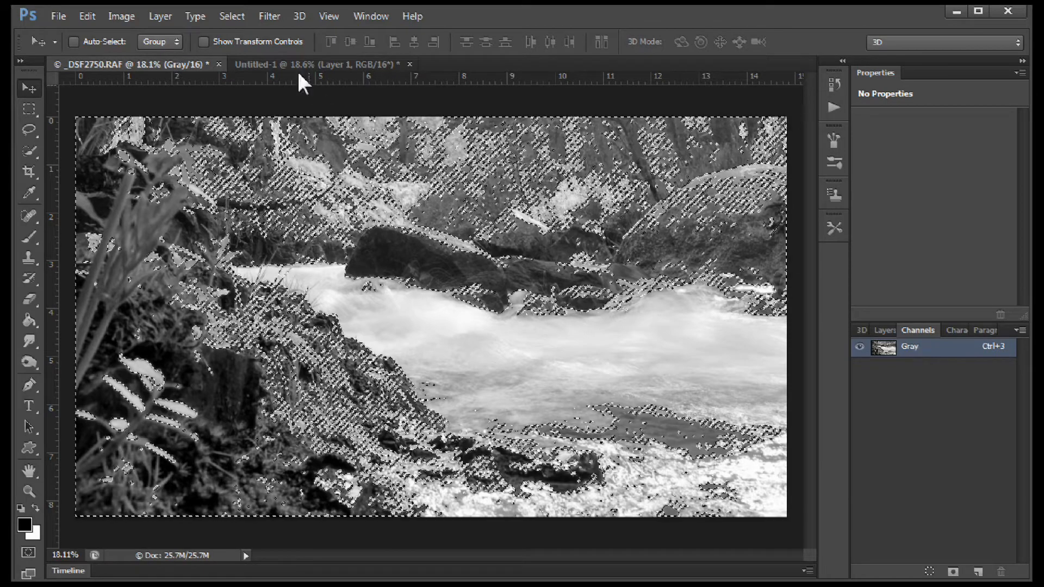
Convert the grayscale image to RGB Color mode, keeping the inverted selection active
click(112, 18)
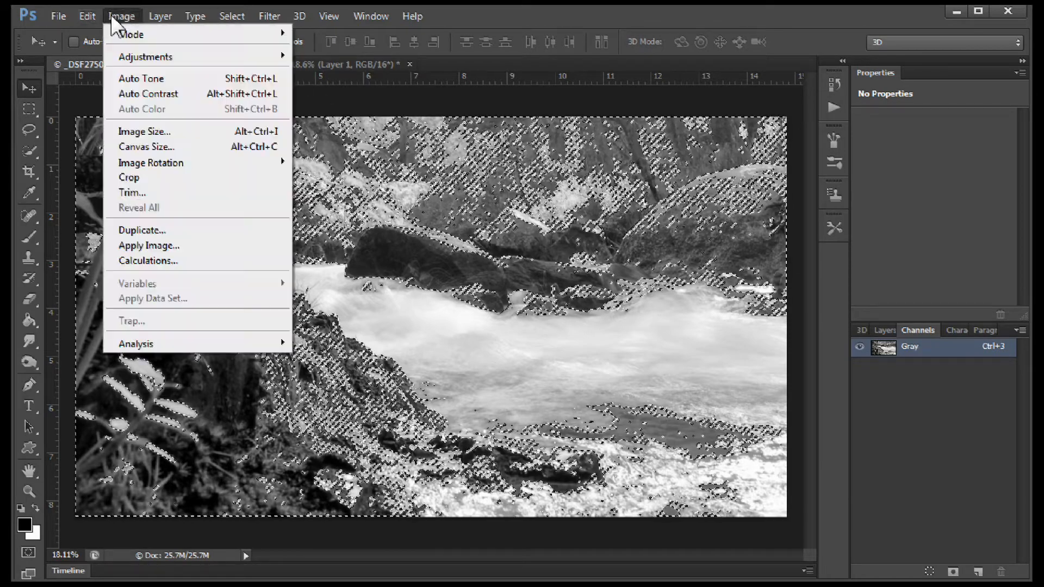
mouse_move(117, 36)
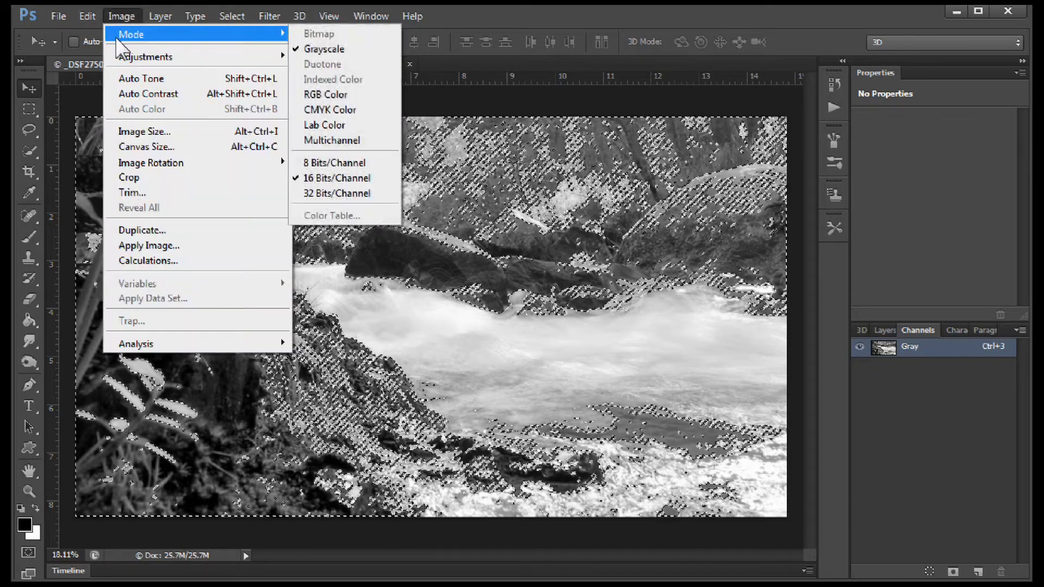
click(325, 94)
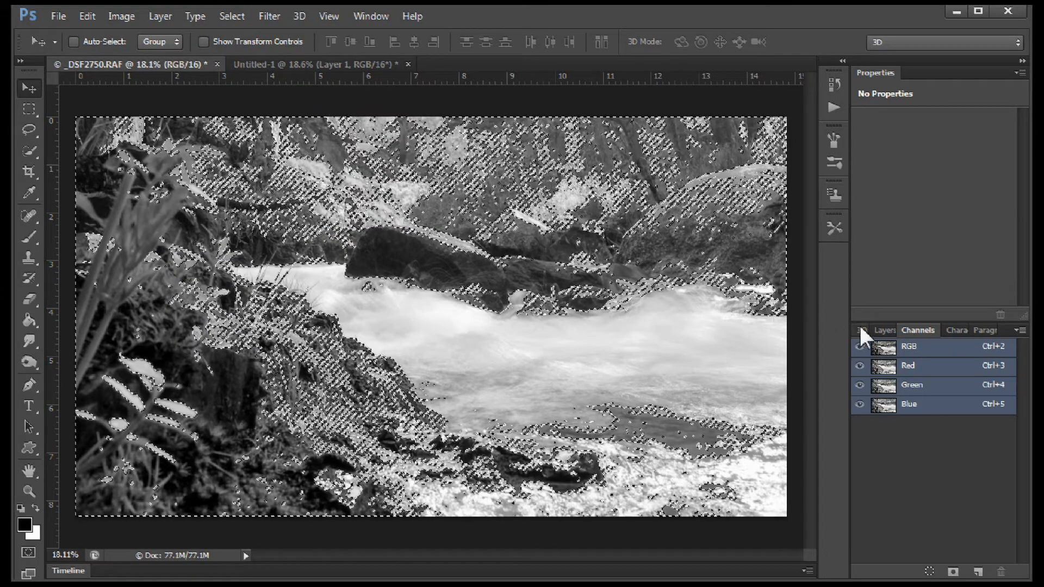
Add a Solid Color fill layer in blue (1200ff) above the background, masked by the active selection
click(885, 330)
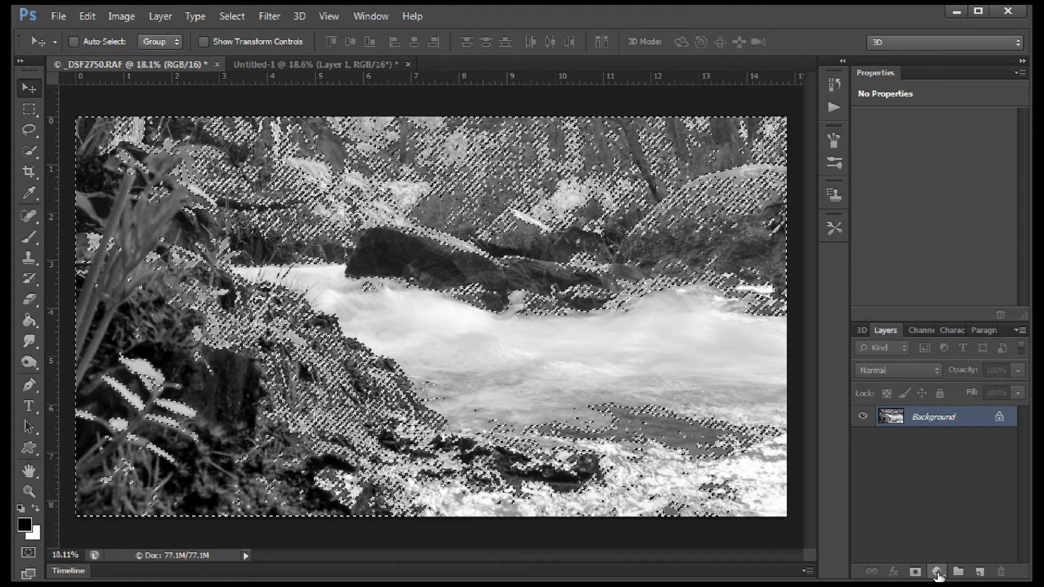
click(937, 572)
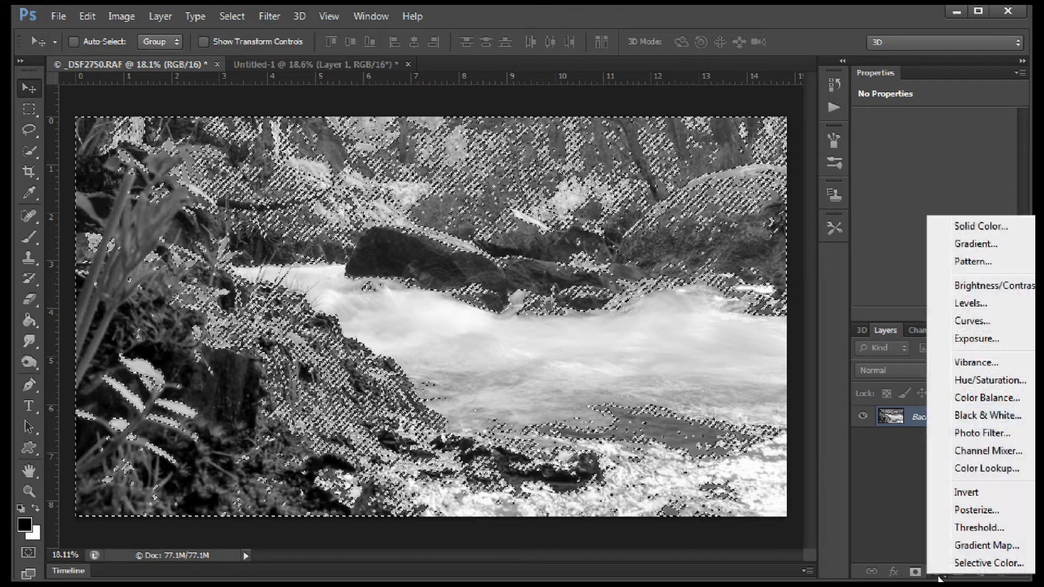
click(987, 225)
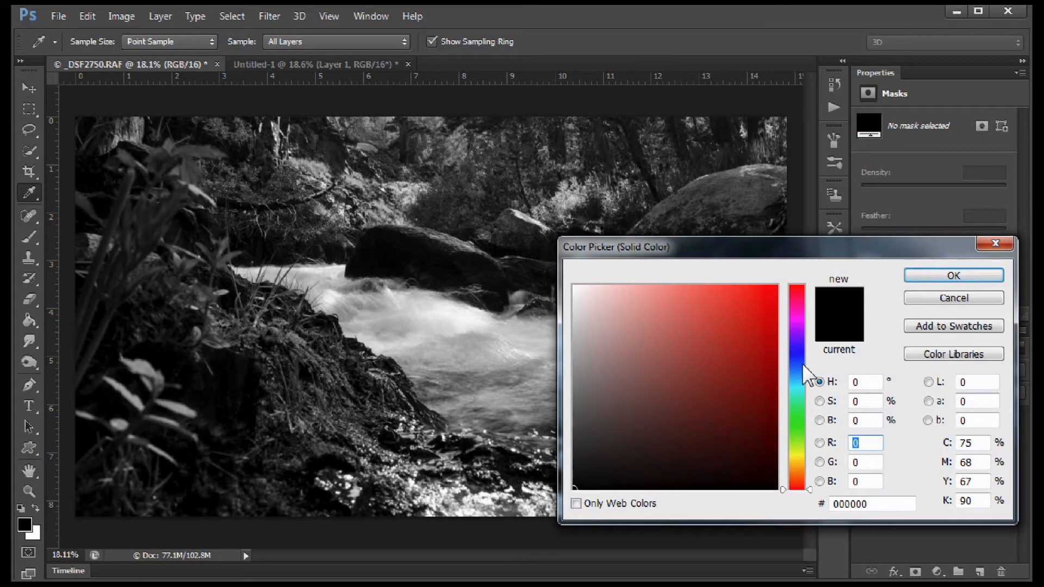
mouse_move(800, 358)
mouse_down()
mouse_move(769, 298)
mouse_move(778, 282)
mouse_up()
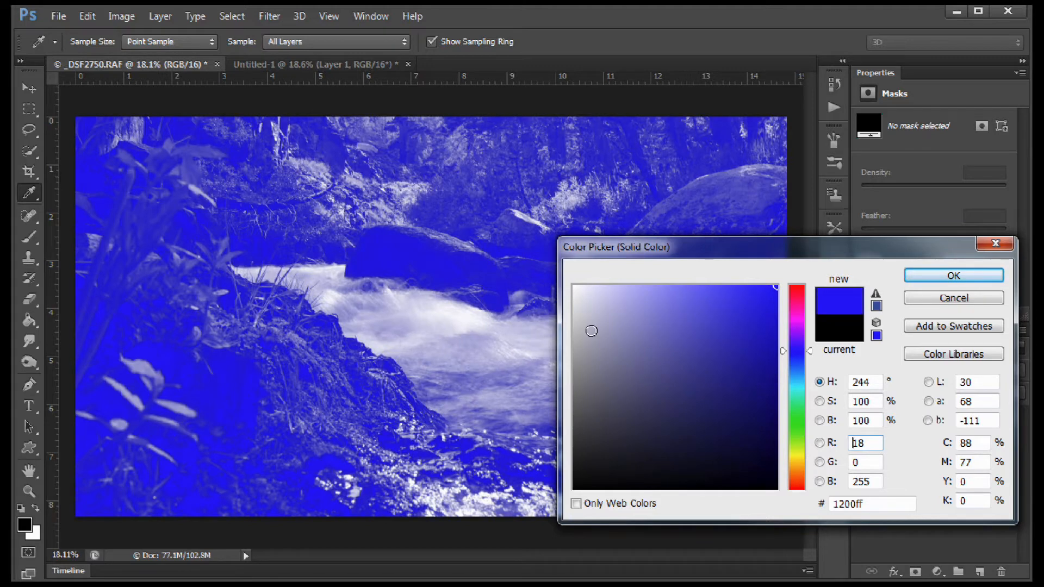
click(964, 278)
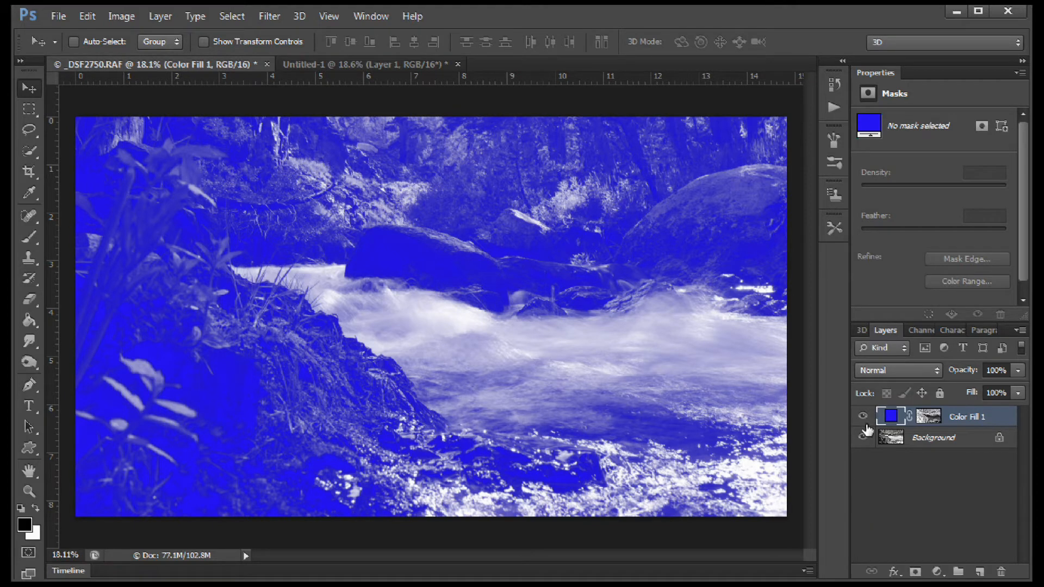
Set the blue fill layer's blend mode to Multiply and its opacity to 20%
click(937, 370)
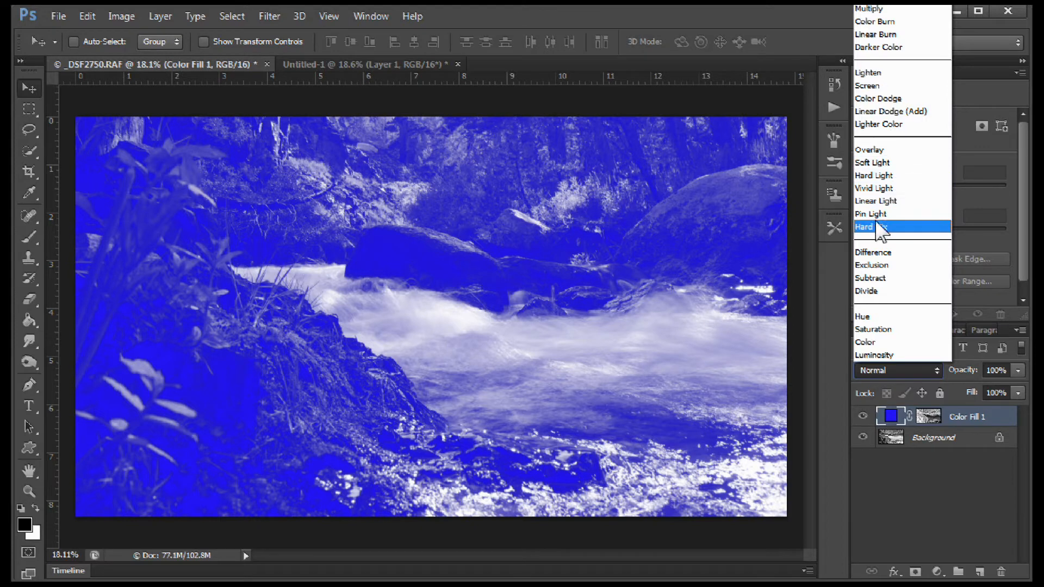
click(873, 8)
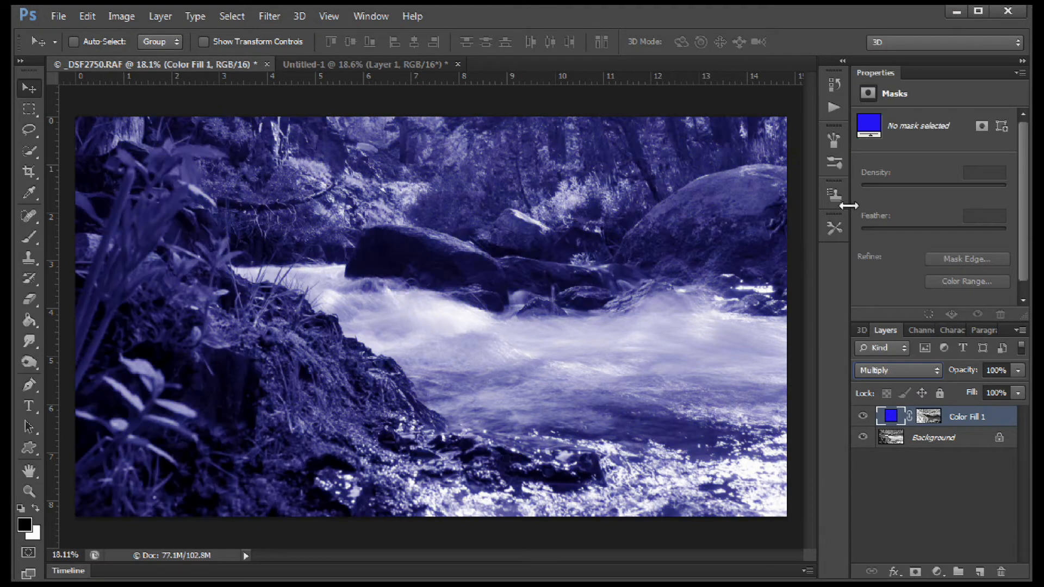
click(1017, 371)
drag(992, 385, 949, 388)
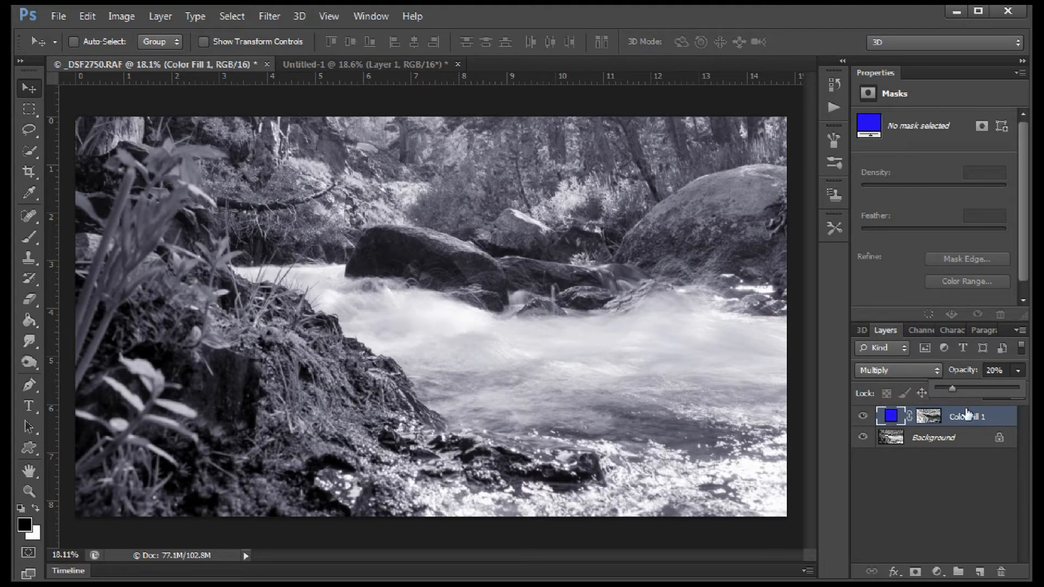
click(961, 485)
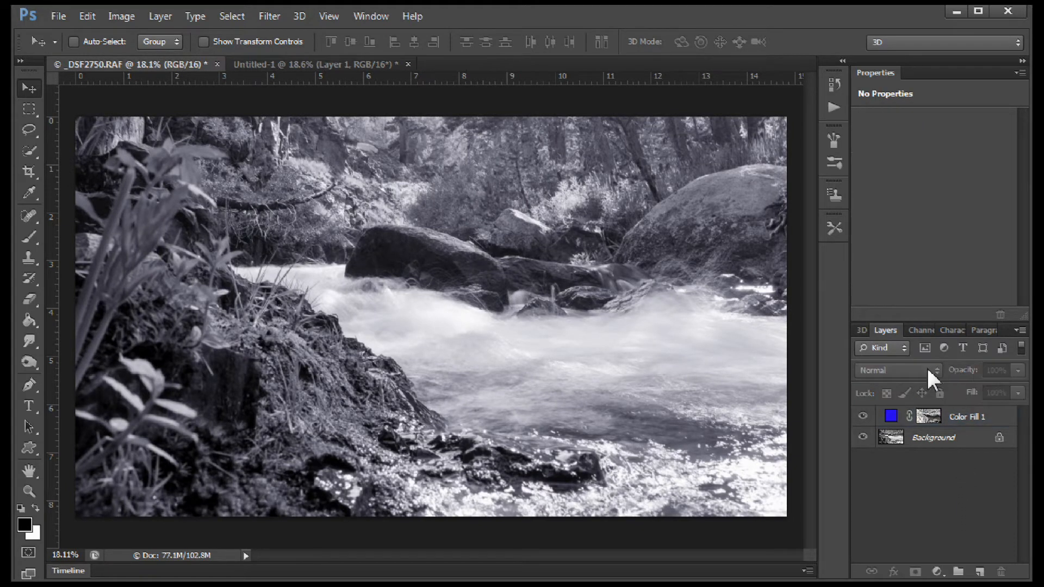
Lower the blue color fill layer's Fill value to 32%
click(949, 416)
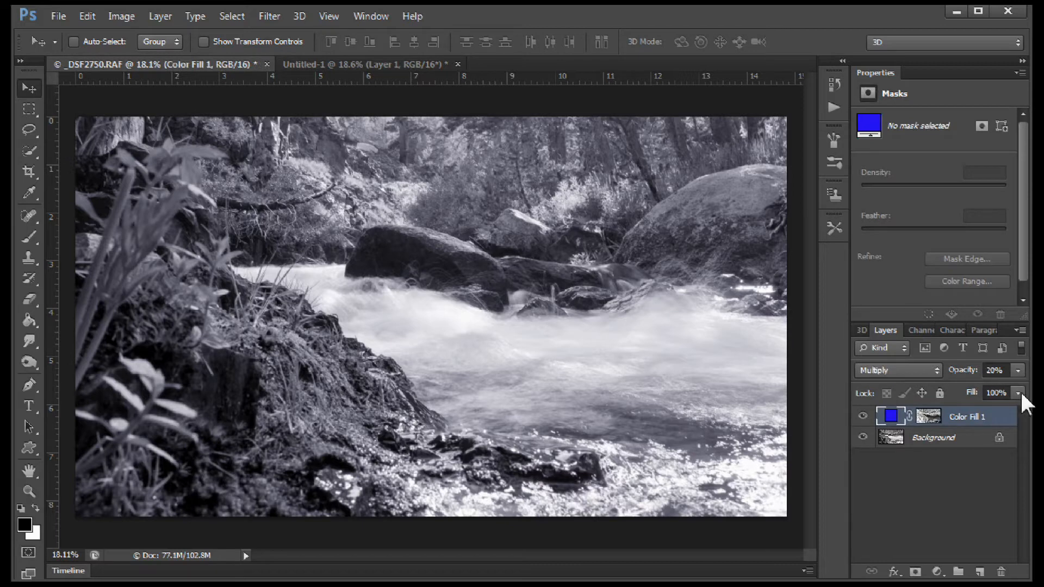
click(1018, 394)
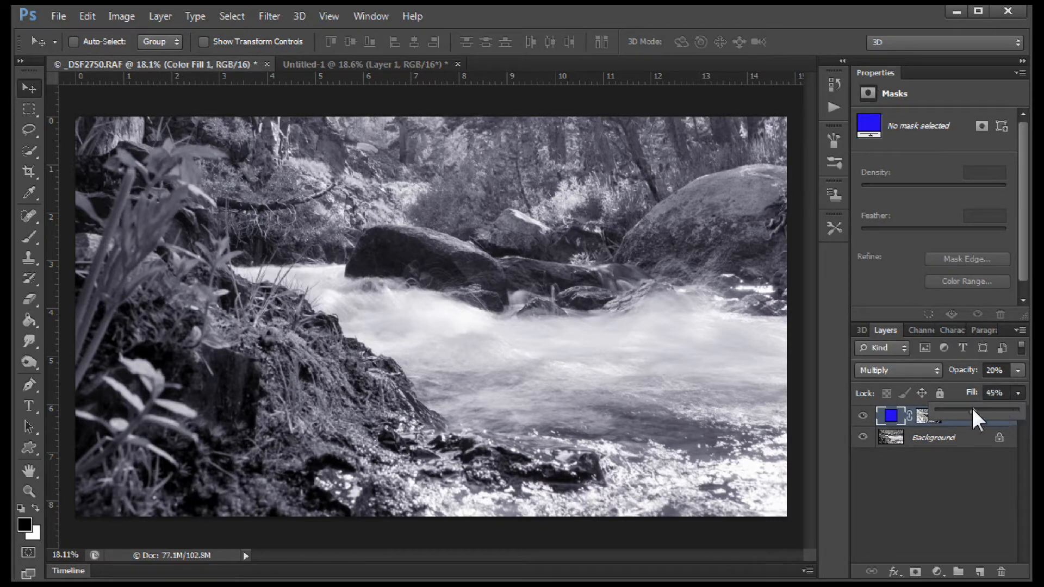
mouse_move(946, 407)
mouse_down()
mouse_move(937, 407)
mouse_move(954, 407)
mouse_up()
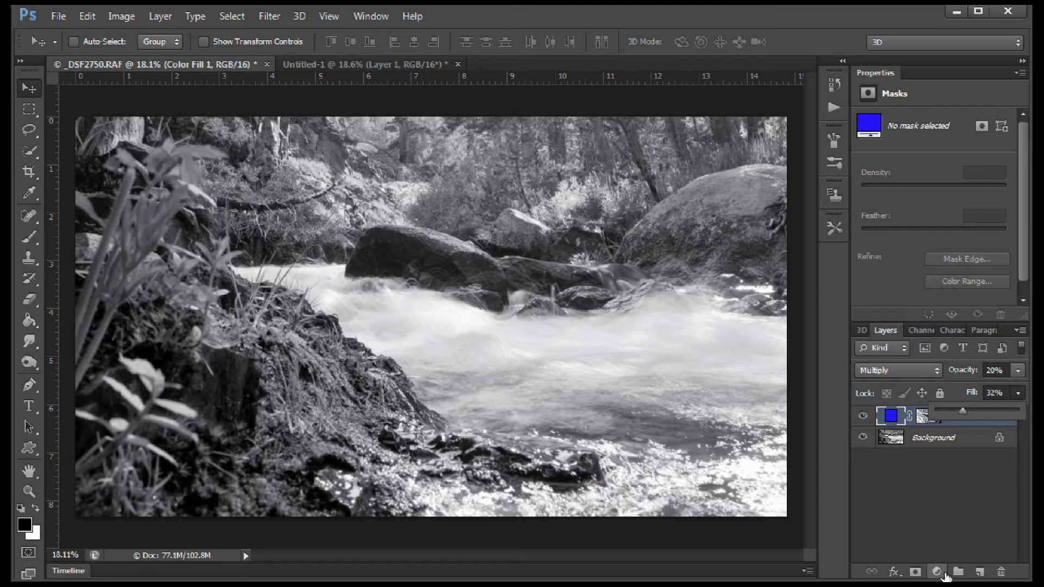
click(931, 537)
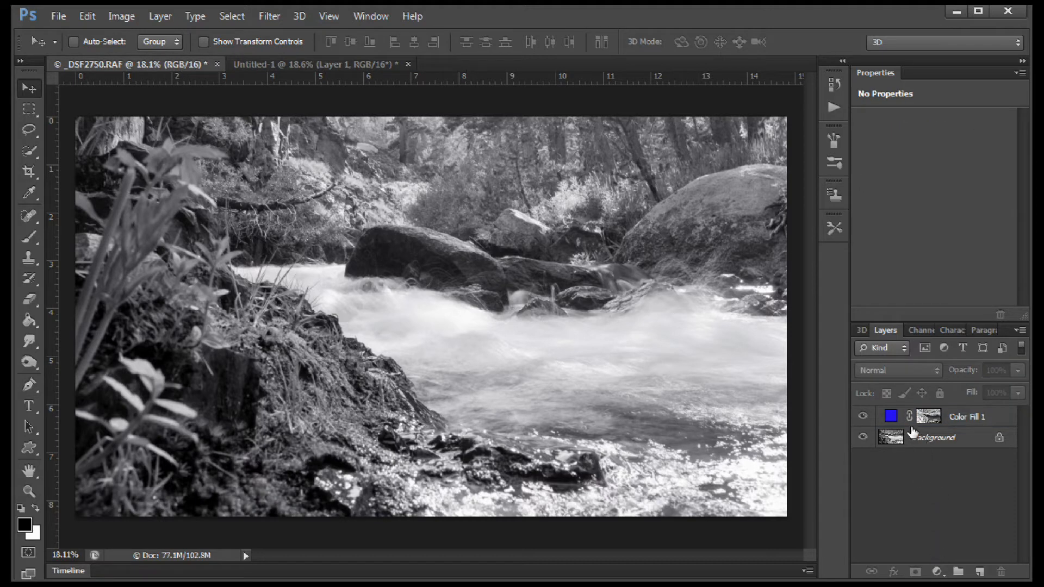
Stamp all visible layers into a new layer above the color fill and set it to Overlay at 20% opacity
click(957, 419)
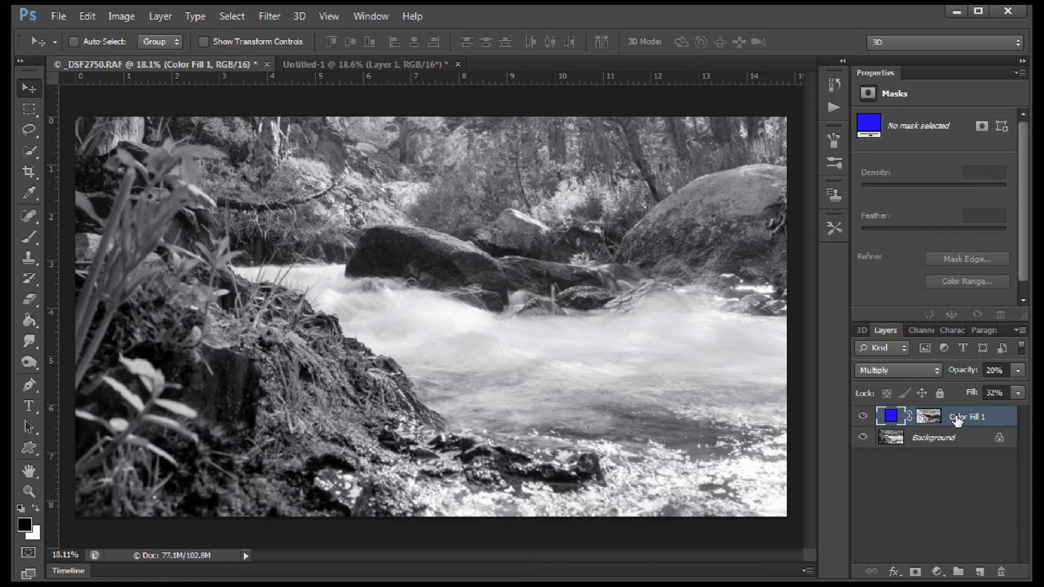
key(ctrl+shift+alt+e)
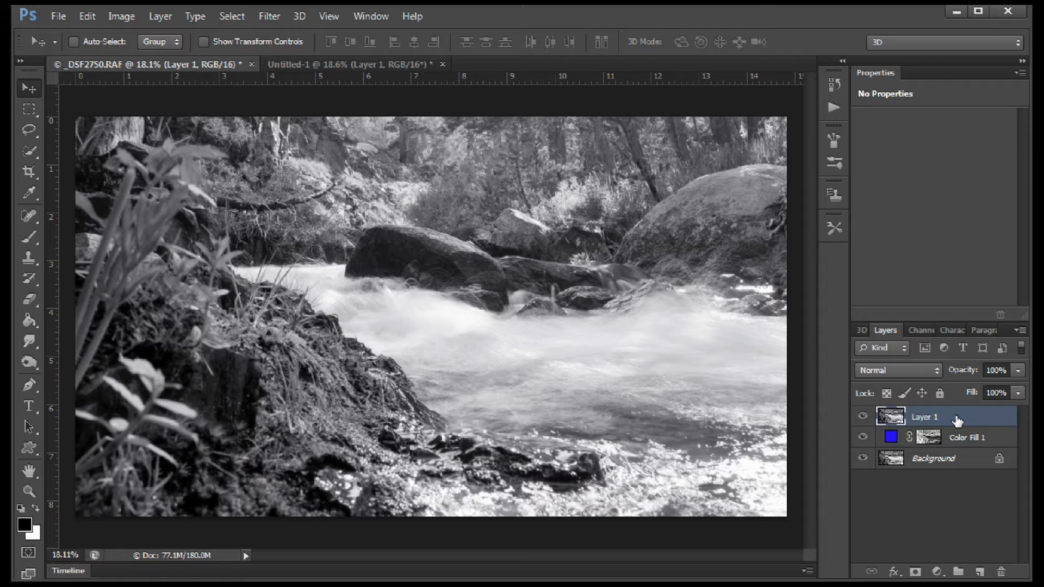
click(936, 375)
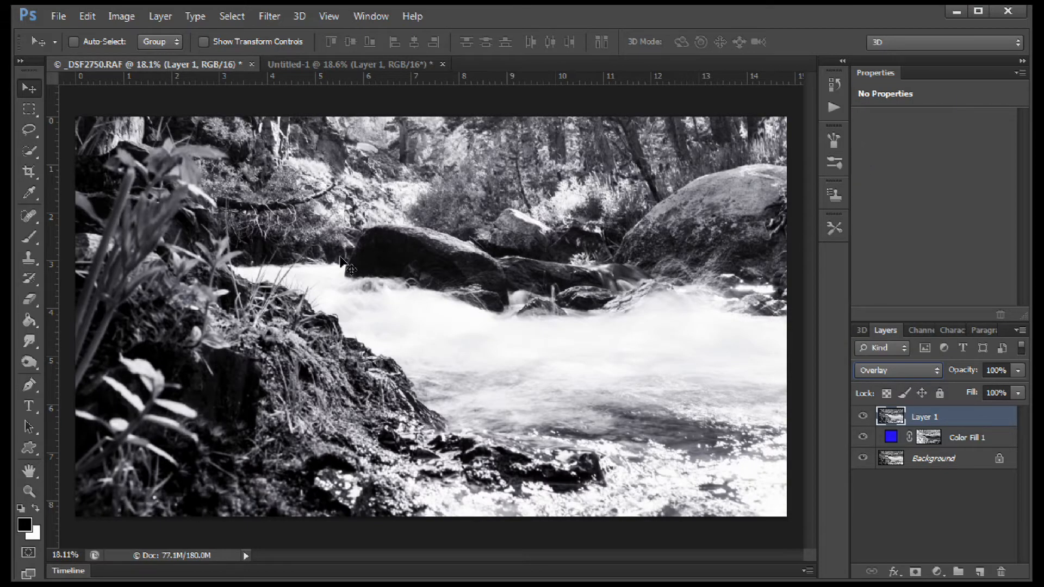
click(1020, 373)
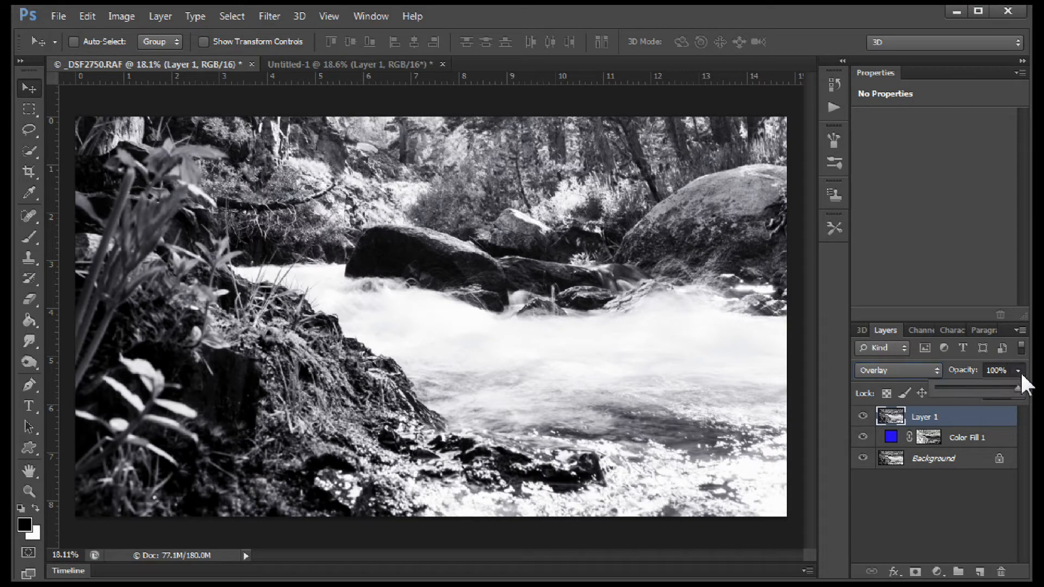
drag(1019, 392, 952, 385)
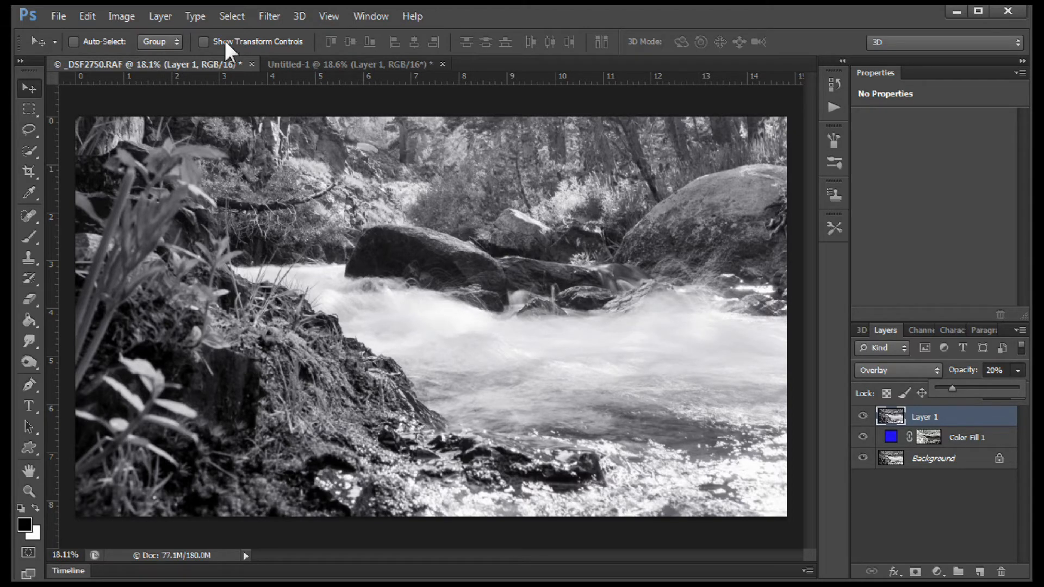
Start a High Pass filter on the stamped layer and preview detail on the dark river rock
click(271, 18)
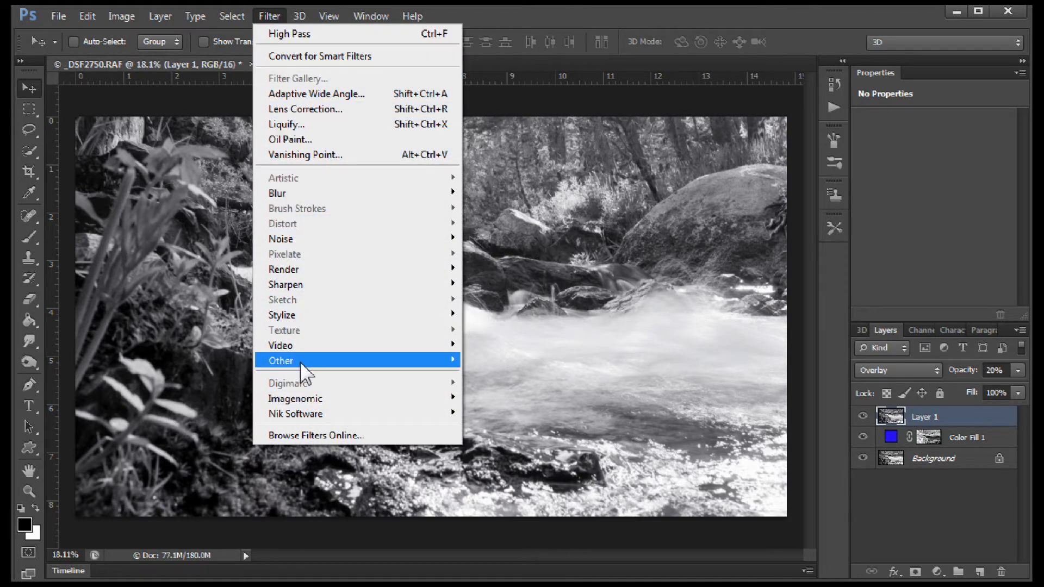
mouse_move(299, 362)
click(492, 376)
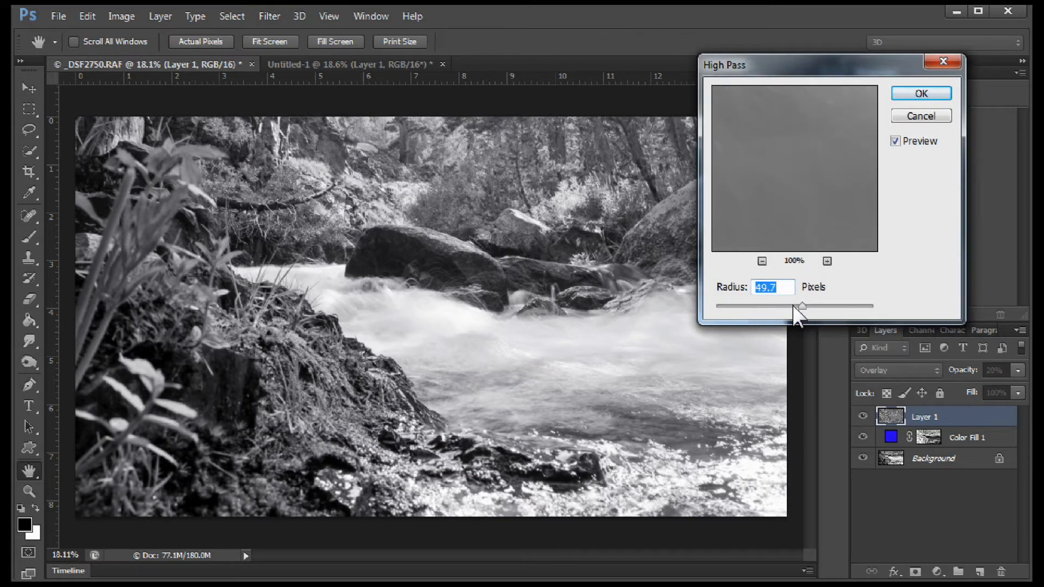
click(473, 284)
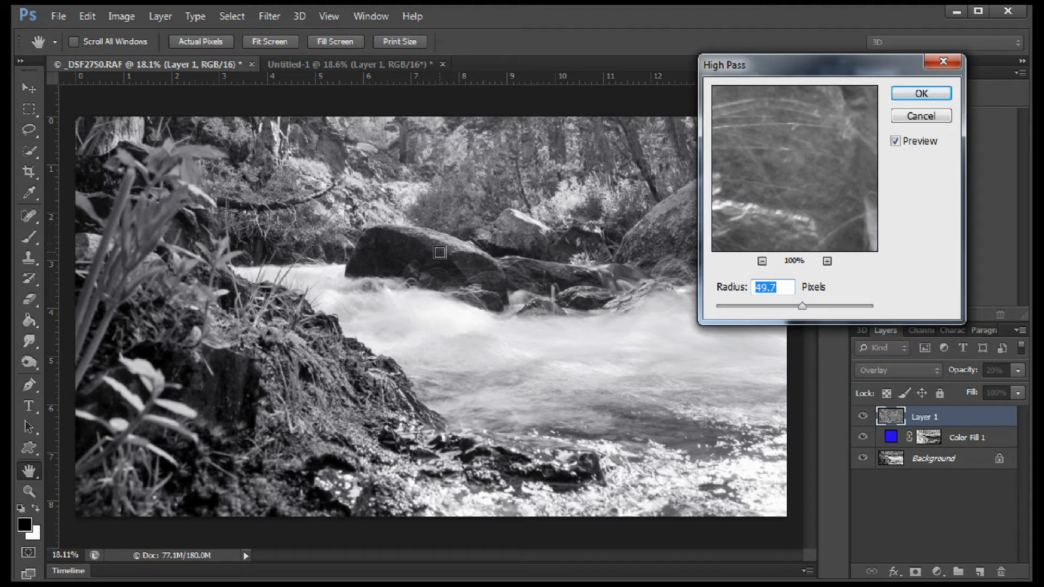
click(436, 248)
click(442, 253)
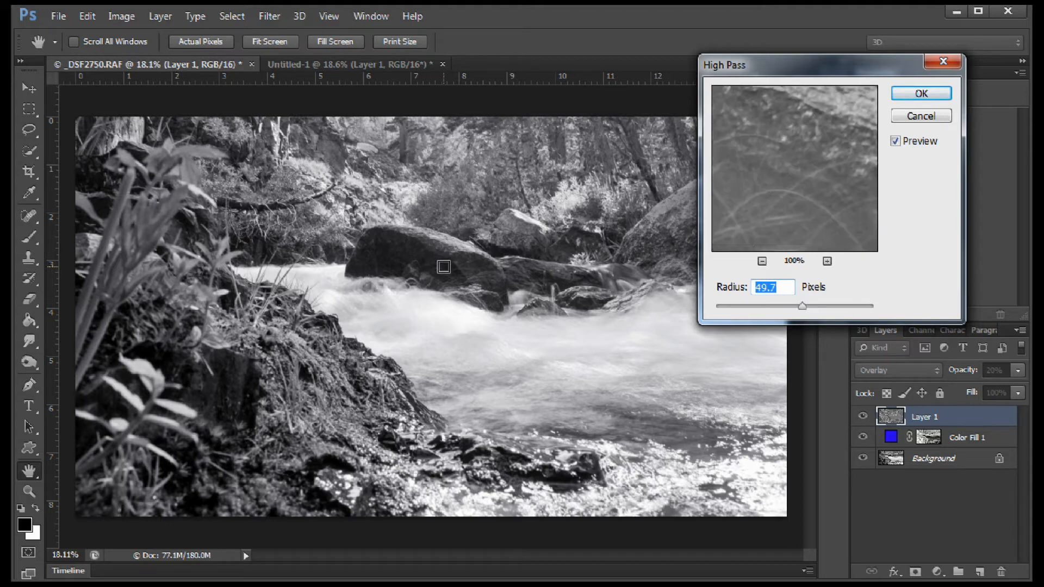
Try High Pass radii of 30.5, 5.5 and 772.1 pixels while previewing the rock's edge at the waterline
mouse_move(802, 306)
mouse_down()
mouse_move(706, 310)
mouse_move(822, 308)
mouse_move(791, 309)
mouse_up()
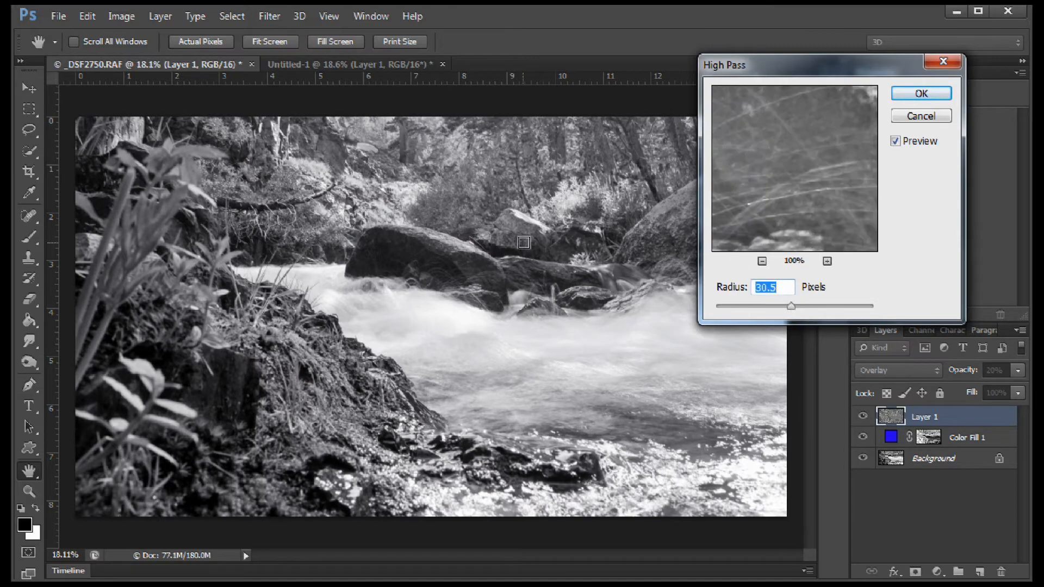
click(445, 301)
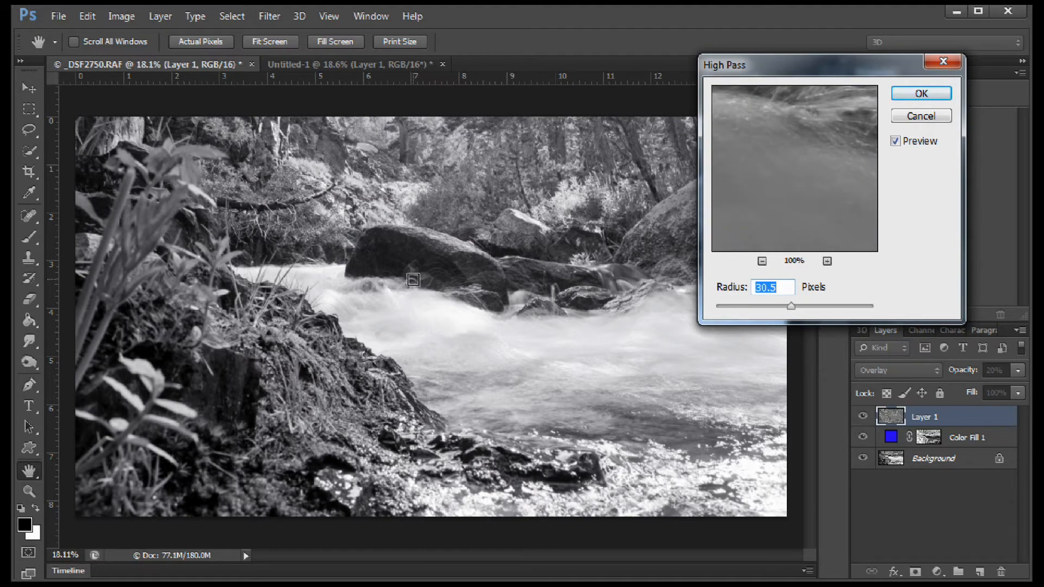
click(413, 279)
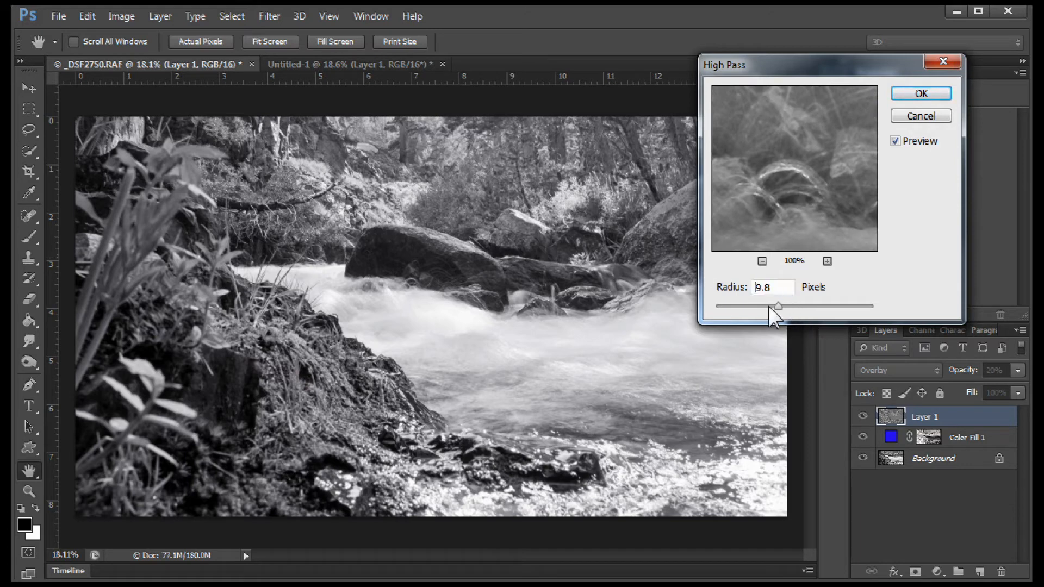
mouse_move(768, 306)
mouse_down()
mouse_move(742, 305)
mouse_move(761, 302)
mouse_up()
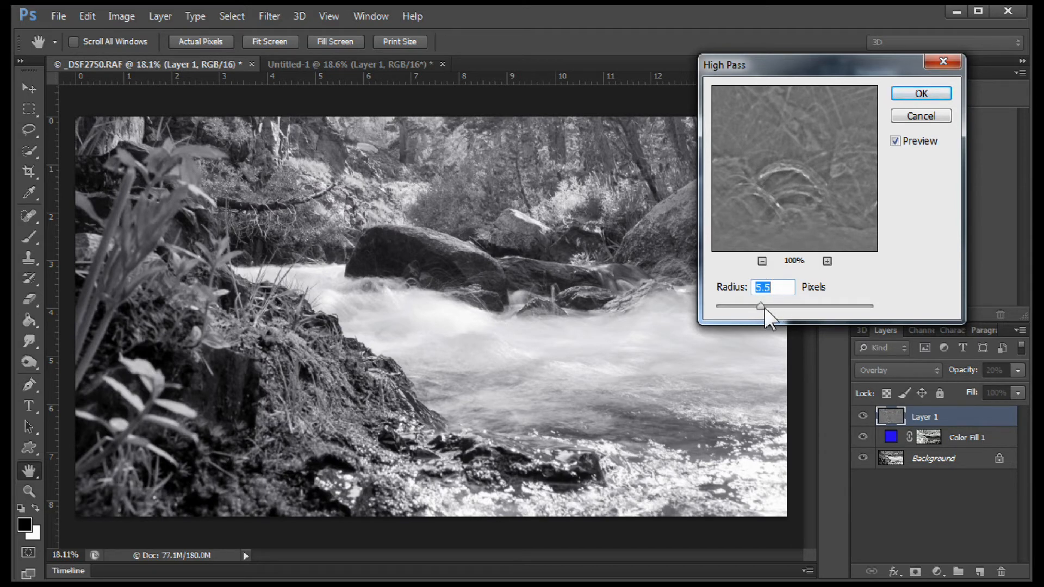
drag(761, 305, 864, 306)
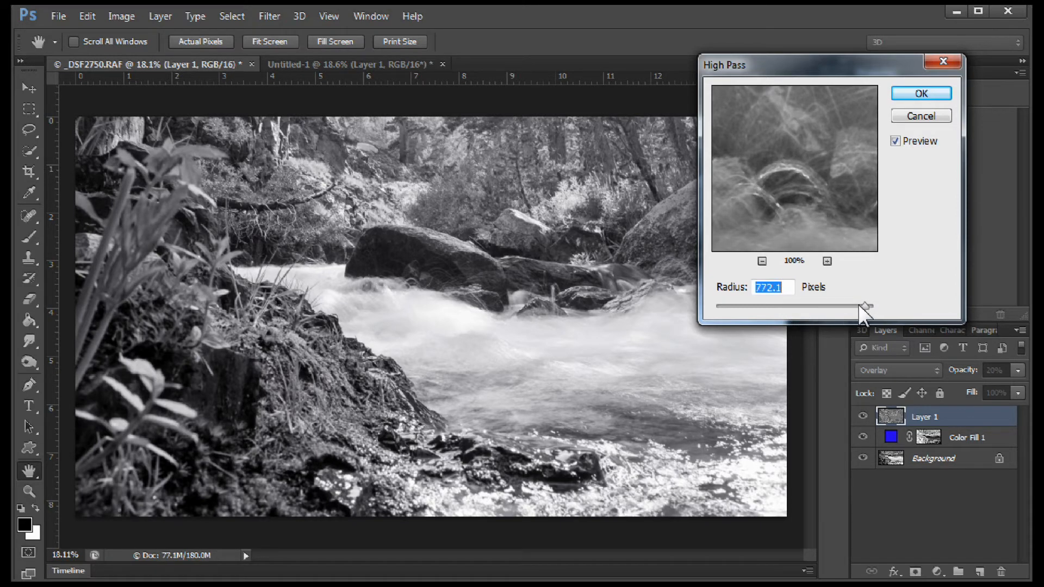
Apply the High Pass filter to the stamped layer with a radius of 52.1 pixels
mouse_move(788, 307)
mouse_down()
mouse_move(857, 306)
mouse_move(780, 304)
mouse_move(804, 306)
mouse_up()
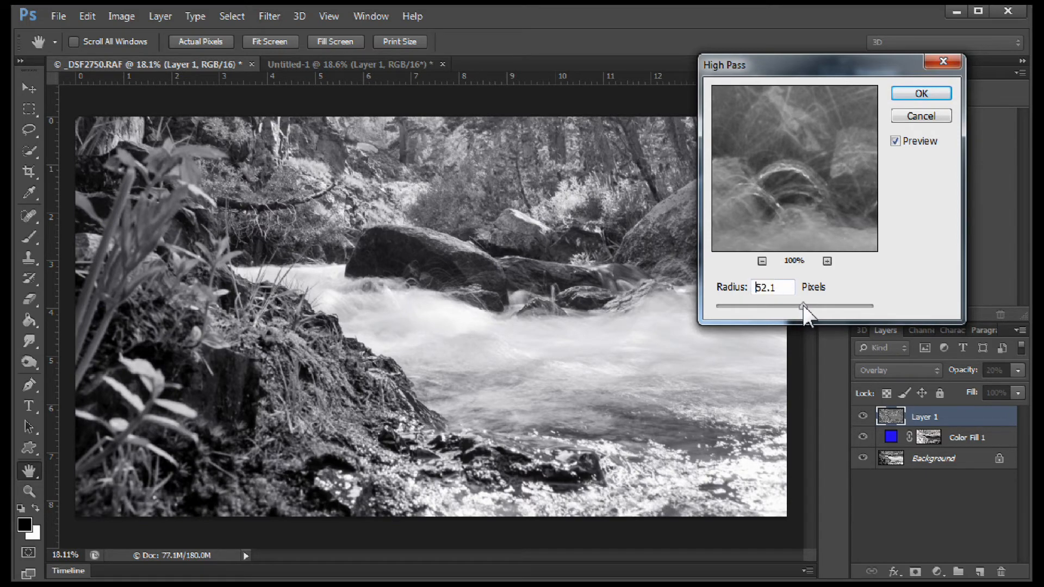
click(921, 94)
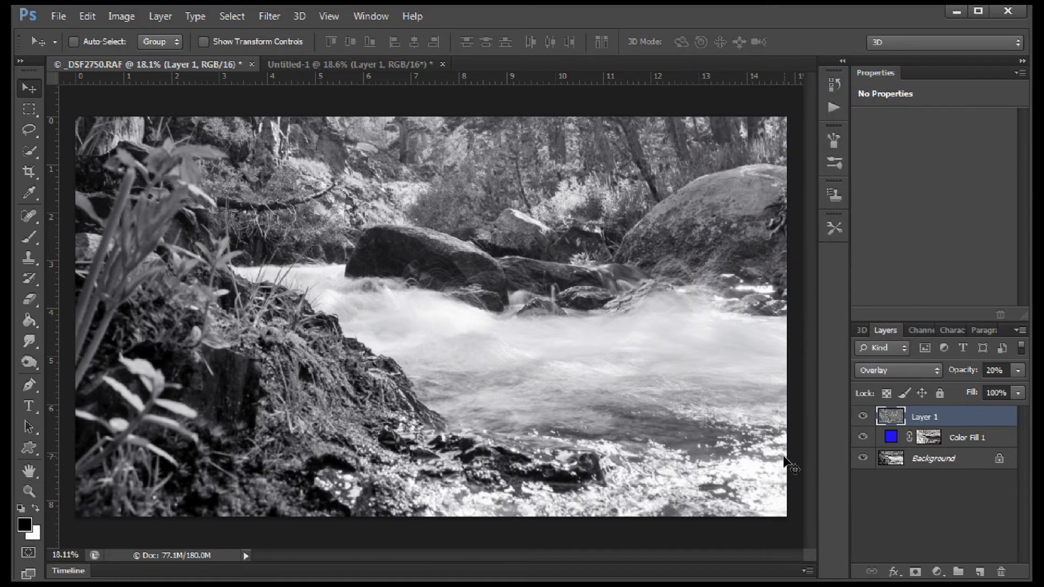
Toggle the High Pass layer's visibility off and on to compare the image with and without sharpening
click(864, 417)
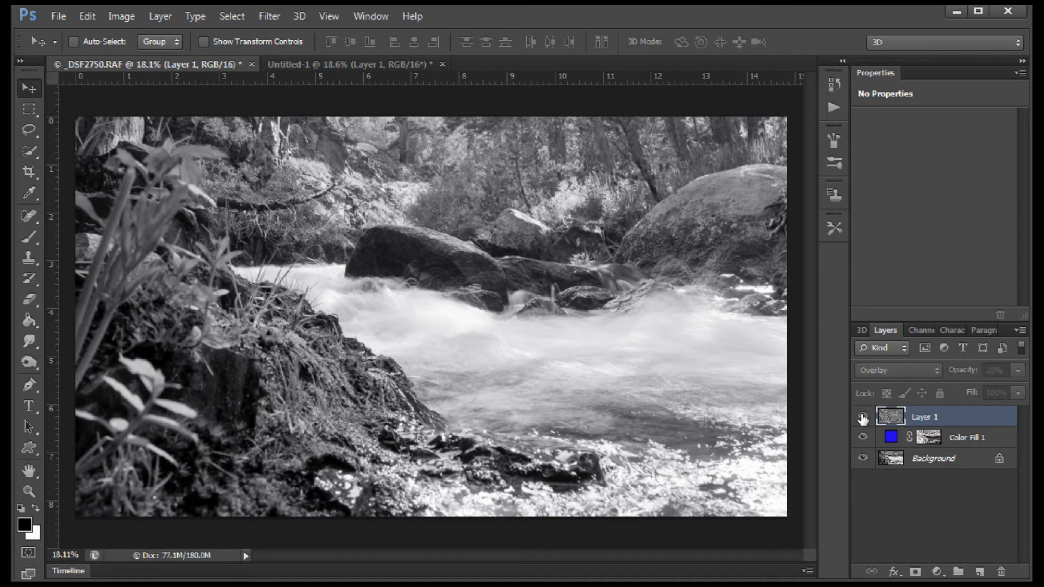
click(863, 417)
click(863, 417)
click(863, 417)
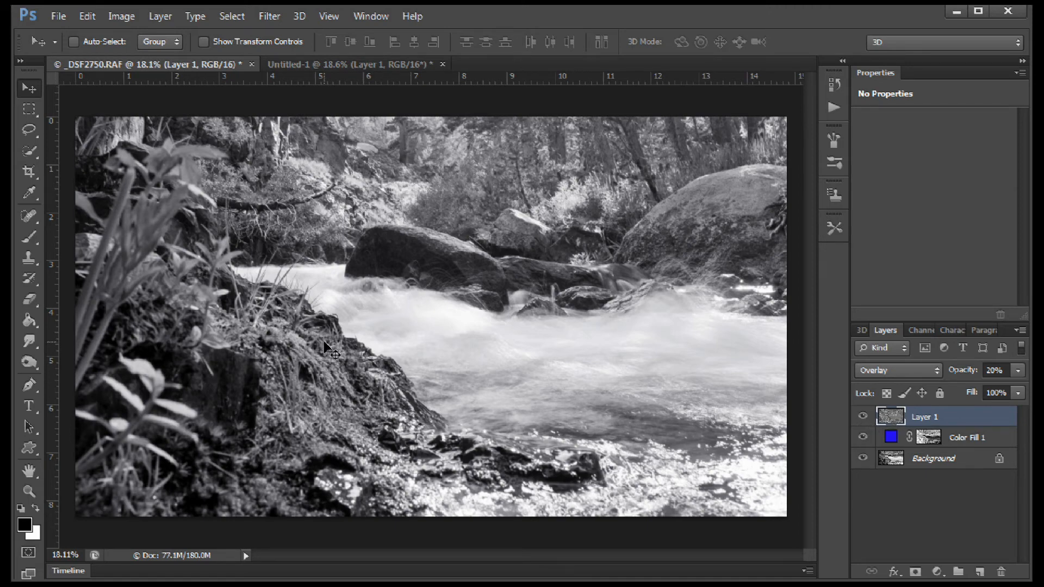
Switch to the color copy in Untitled-1 and convert it to Grayscale mode, discarding its color information
click(324, 63)
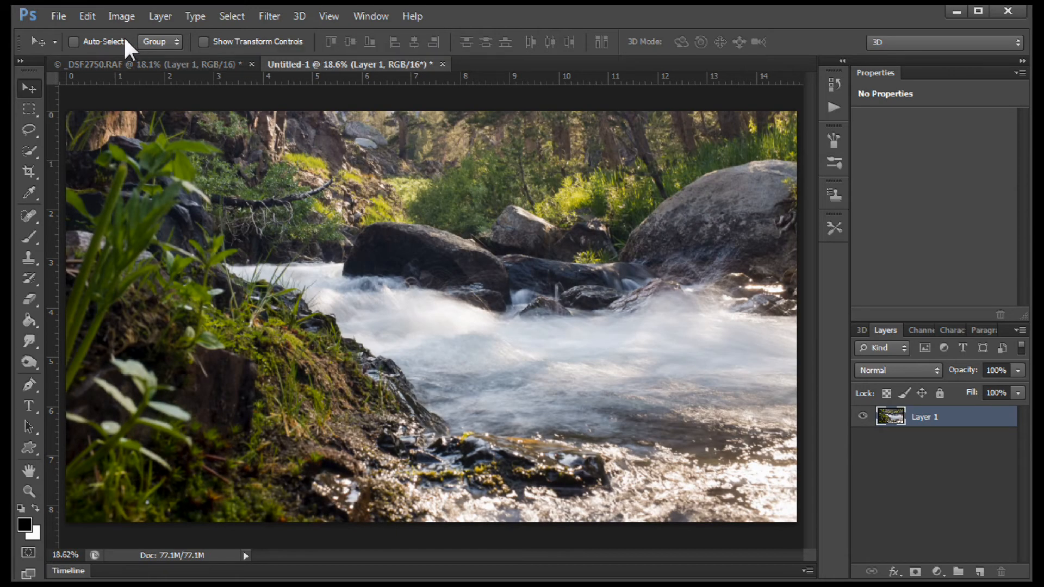
click(117, 17)
mouse_move(130, 34)
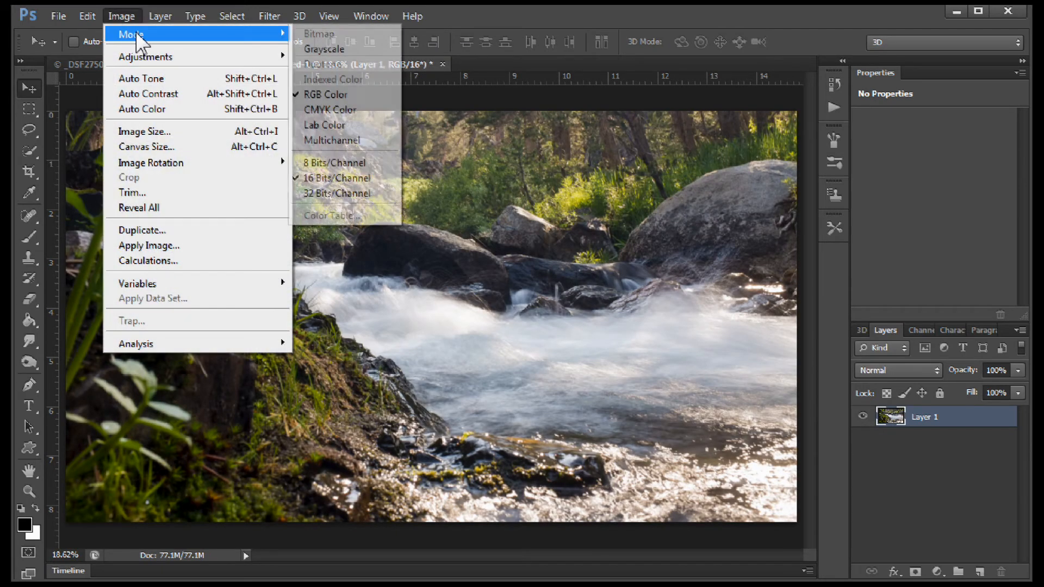
click(314, 50)
click(480, 255)
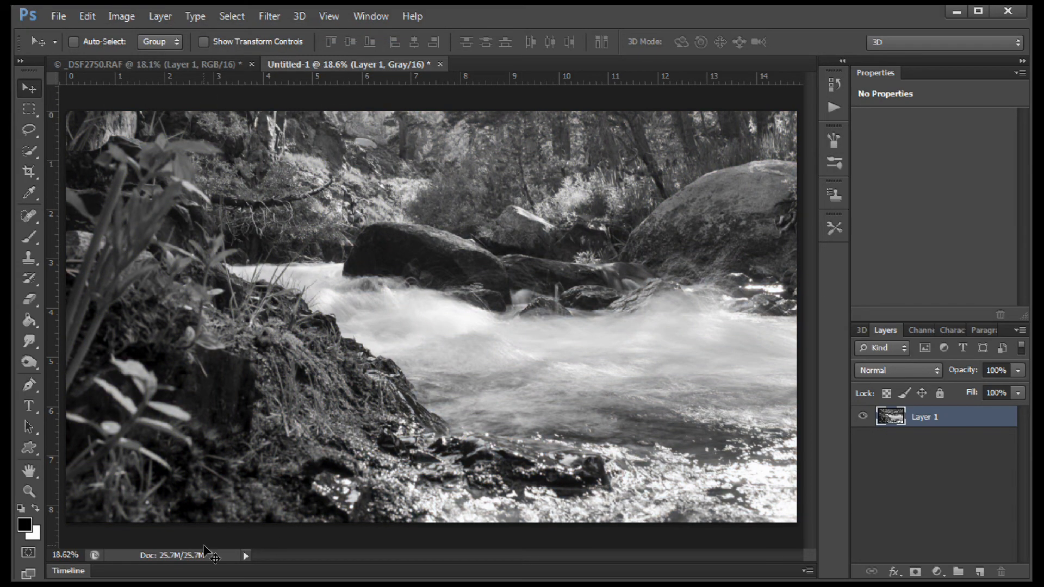
Compare the Lab-based black and white river image with the plain grayscale version by switching between the two documents
click(161, 64)
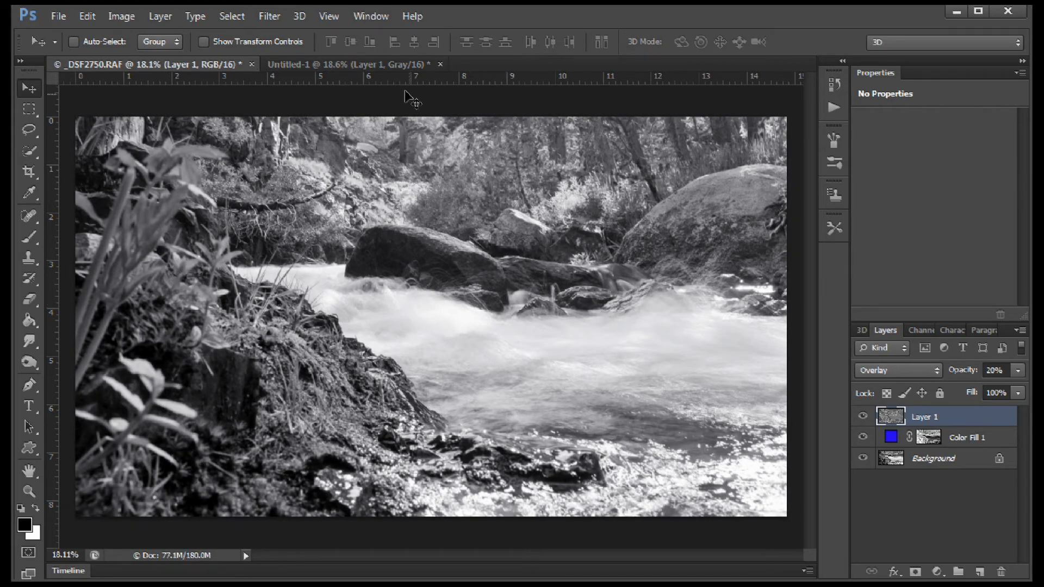
click(387, 65)
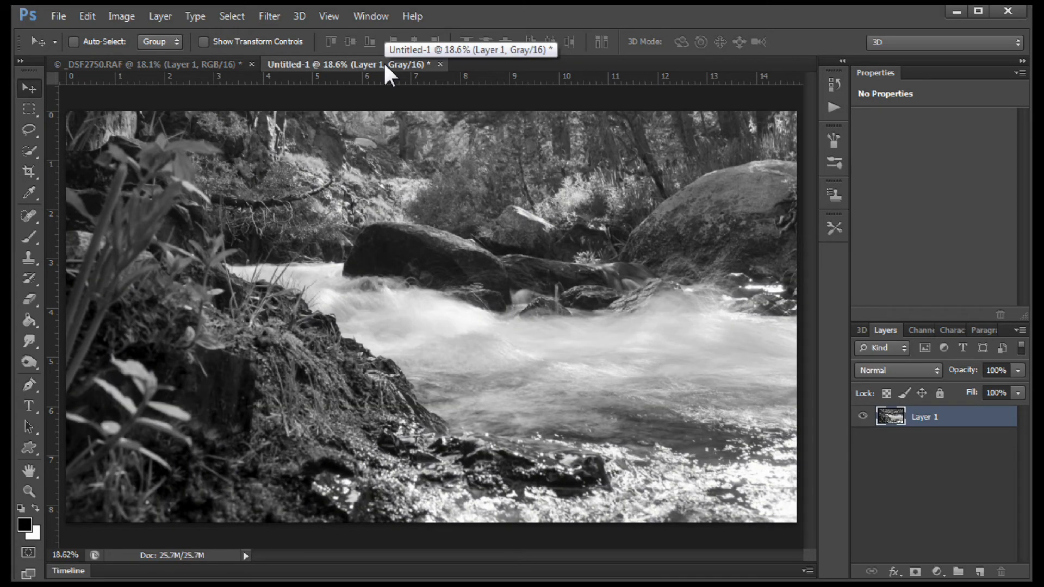
click(113, 64)
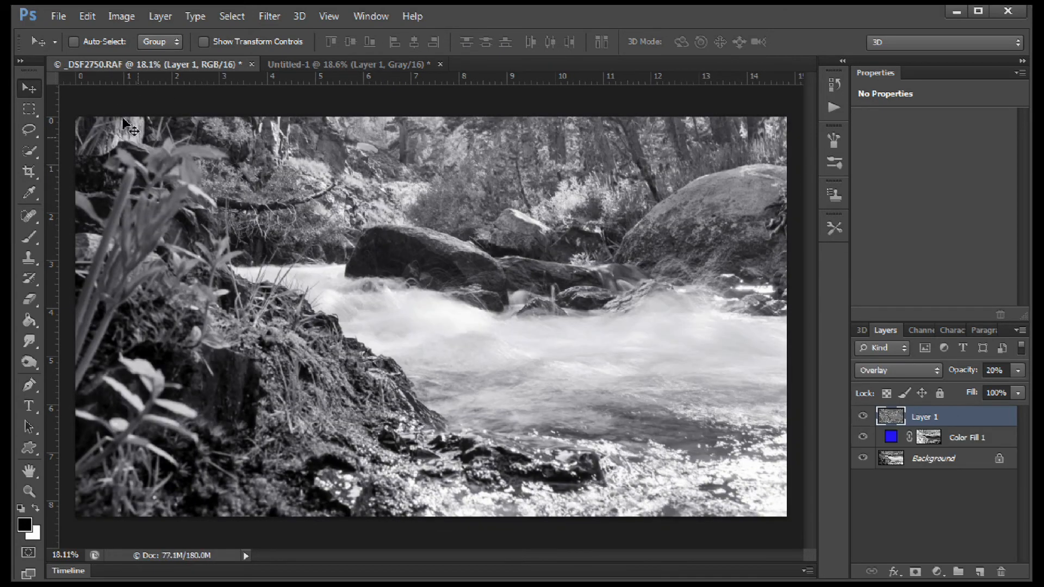
Save the layered black and white river document as _DSF2750-Edit.psd
click(59, 16)
click(68, 193)
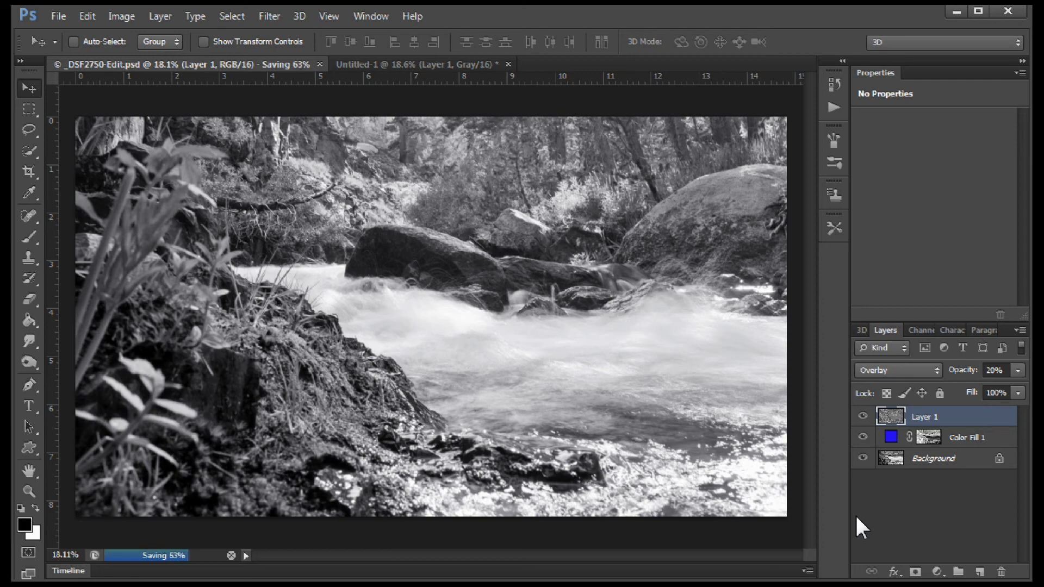
Raise the blue color fill layer's opacity to 56% for a stronger blue tint
click(891, 441)
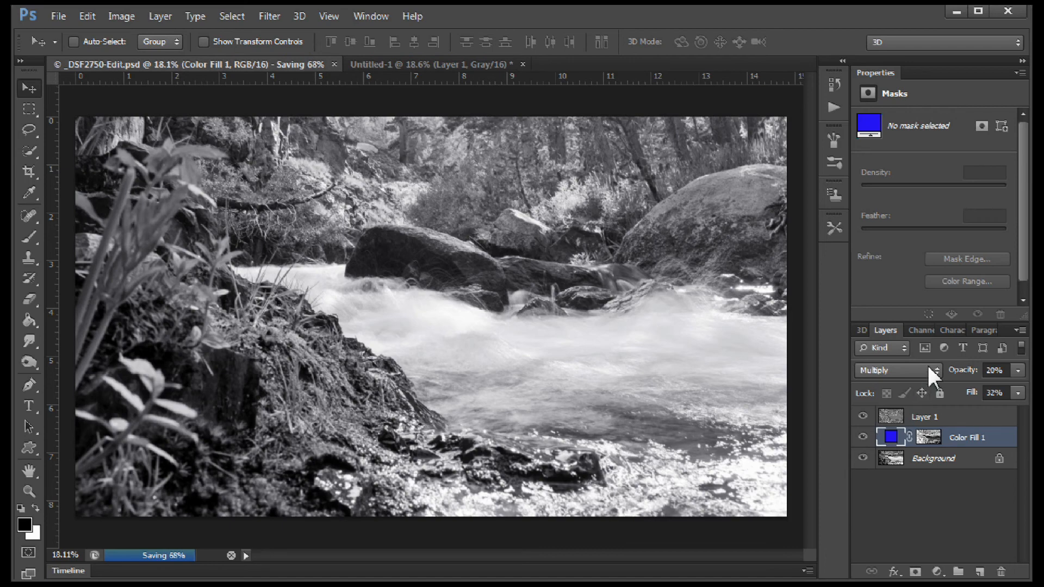
click(1018, 370)
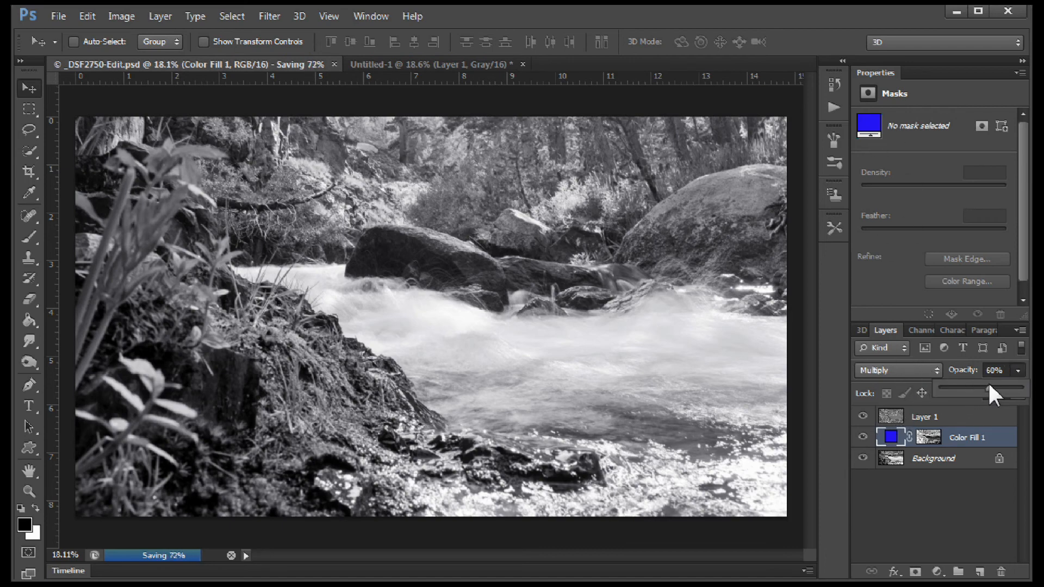
drag(988, 386, 994, 385)
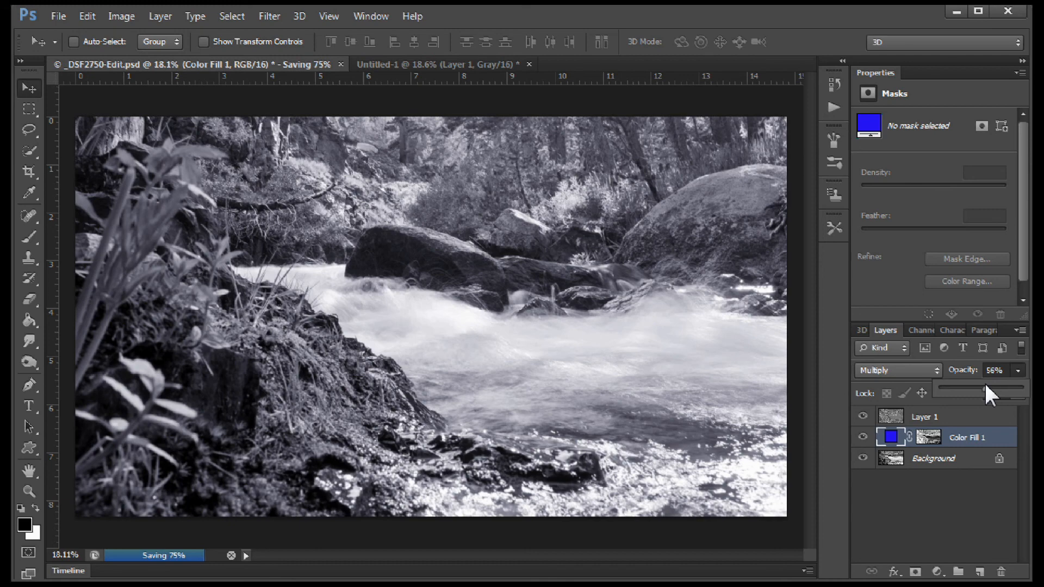